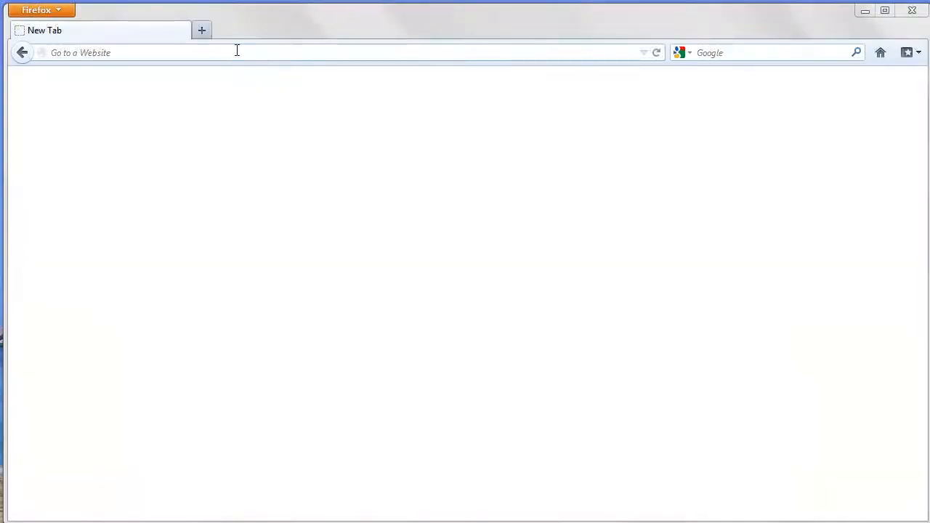
{"action": "left_click", "coordinate": [237, 51]}
{"action": "type", "text": "ww"}
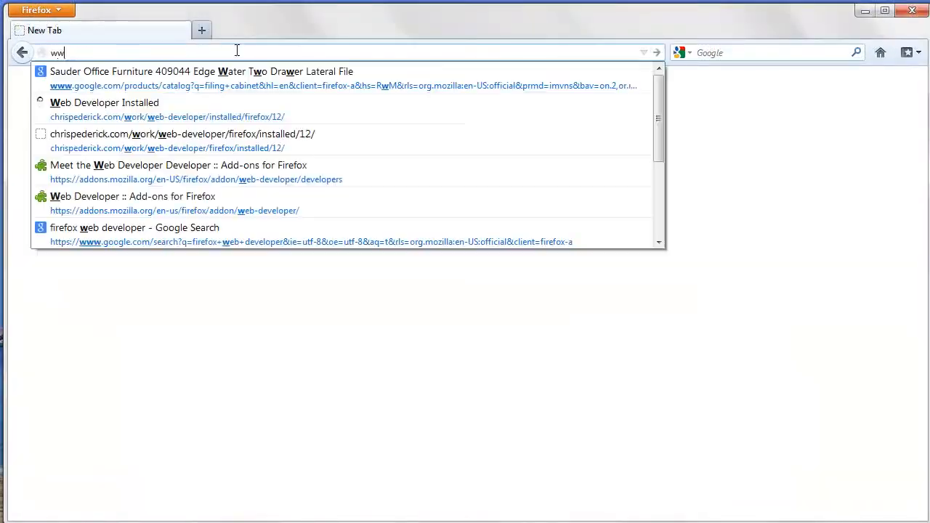
{"action": "type", "text": "w.versafeed.com/clients/"}
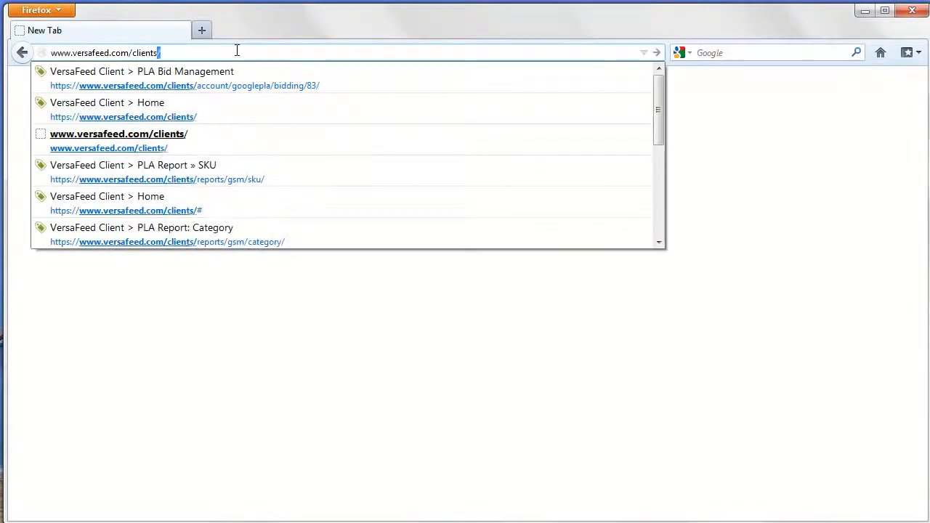
{"action": "key", "text": "Return"}
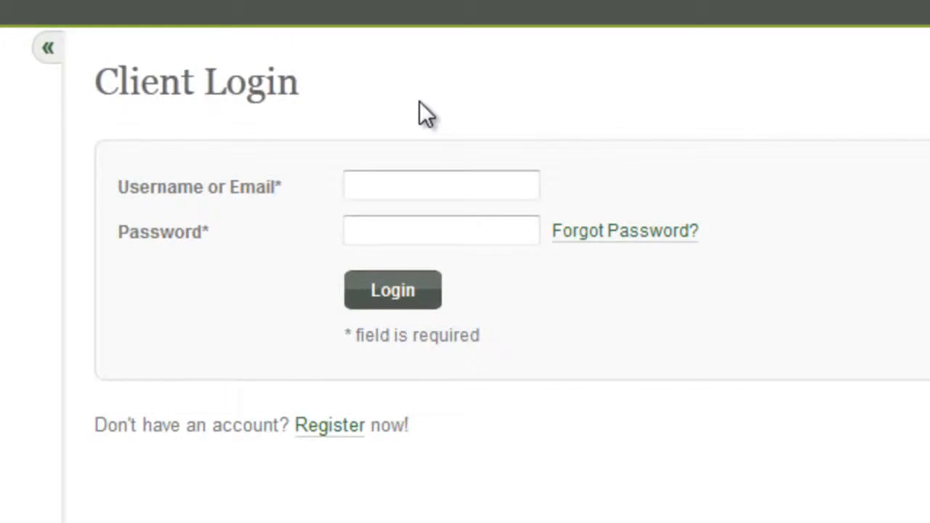
- Log in with the account username and password, then dismiss Firefox's save-password prompt
{"action": "left_click", "coordinate": [419, 190]}
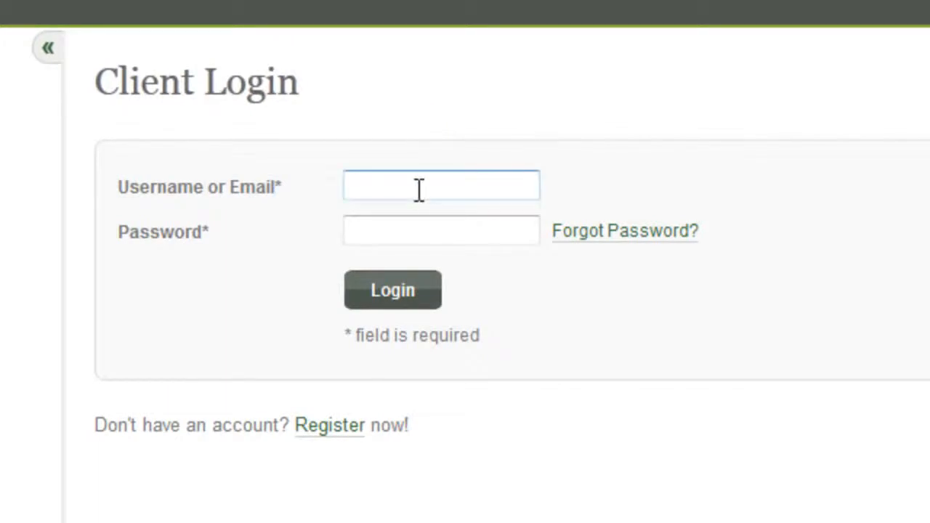
{"action": "type", "text": "demo"}
{"action": "key", "text": "Tab"}
{"action": "type", "text": "demo"}
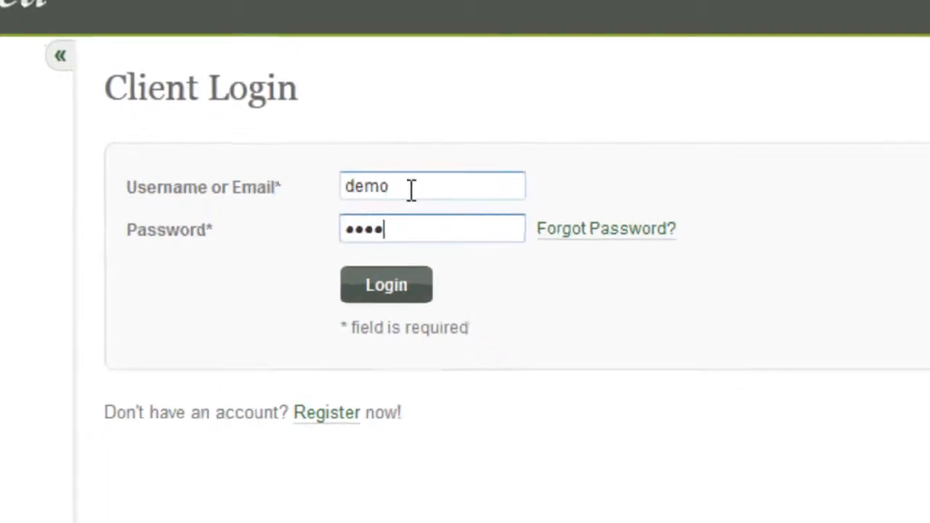
{"action": "key", "text": "Return"}
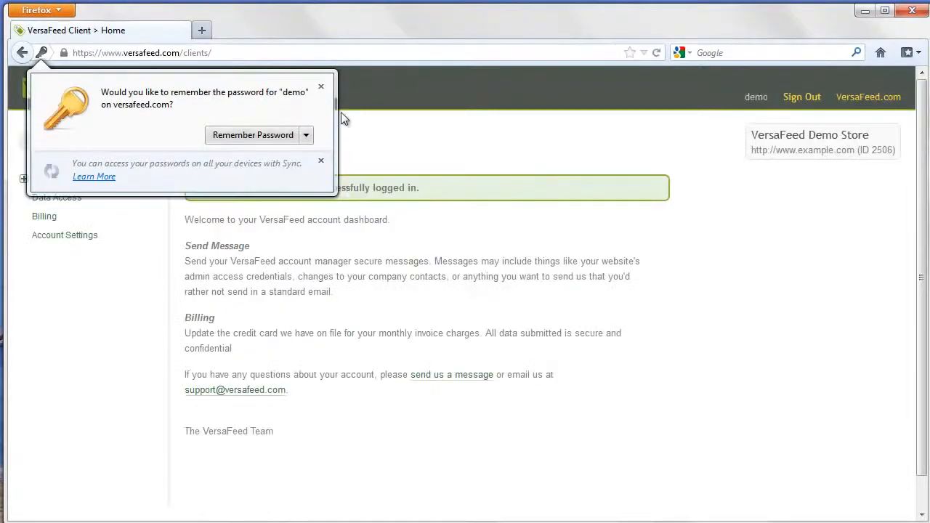
{"action": "left_click", "coordinate": [321, 87]}
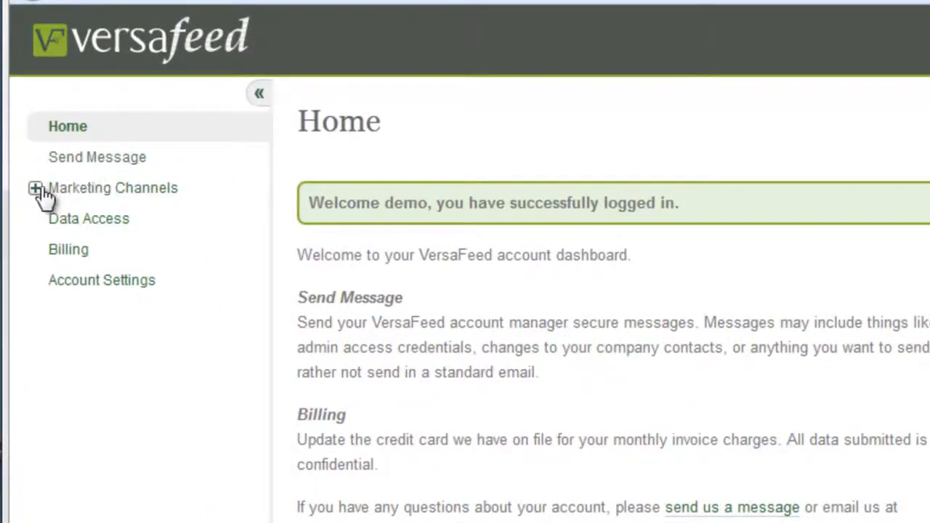
- Expand Marketing Channels and then Google Shopping Manager in the left sidebar
{"action": "left_click", "coordinate": [37, 190]}
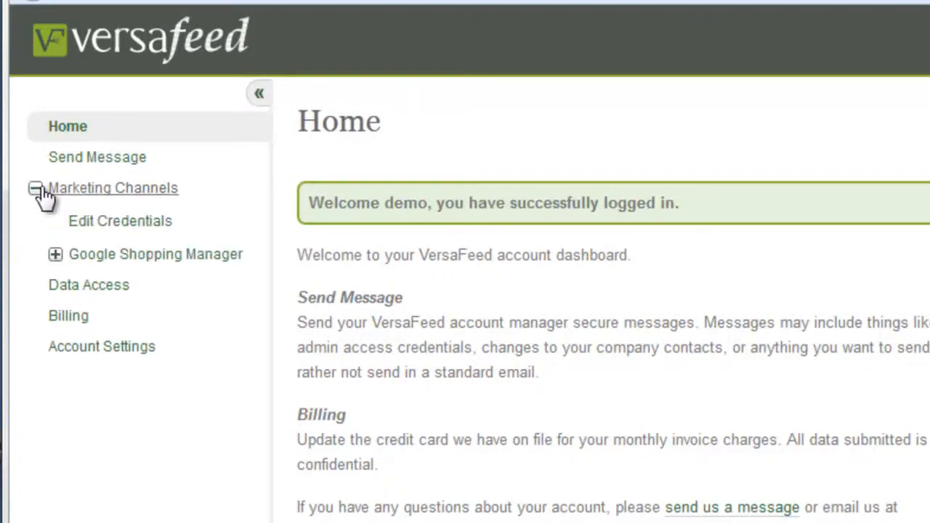
{"action": "left_click", "coordinate": [171, 268]}
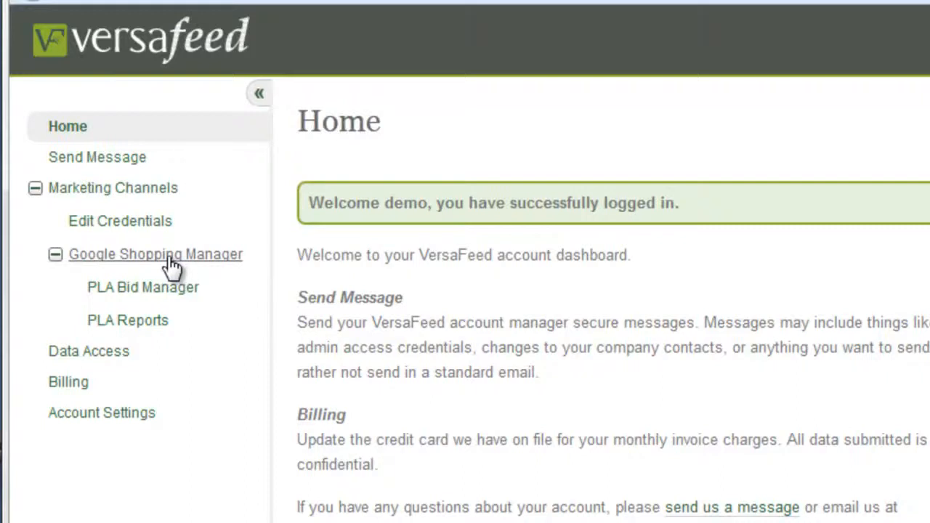
{"action": "left_click_drag", "start_coordinate": [102, 287], "coordinate": [179, 329]}
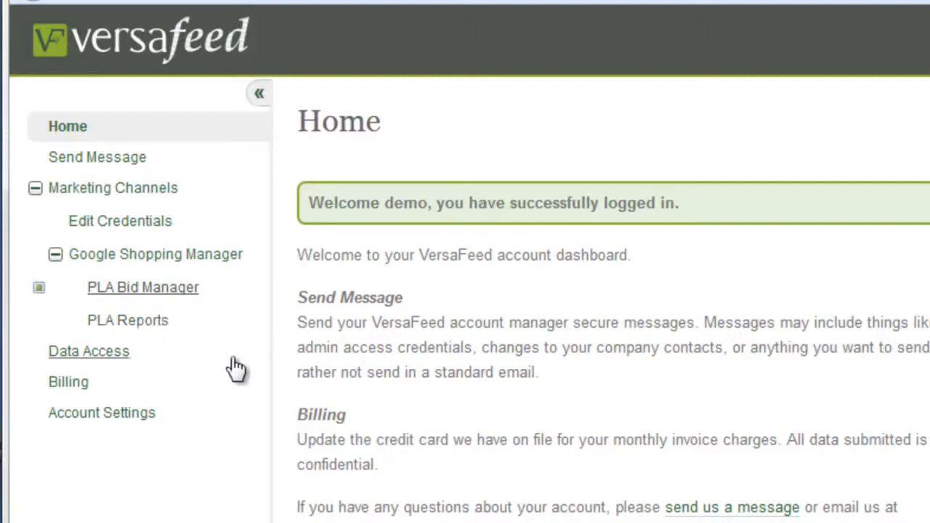
{"action": "left_click", "coordinate": [125, 290]}
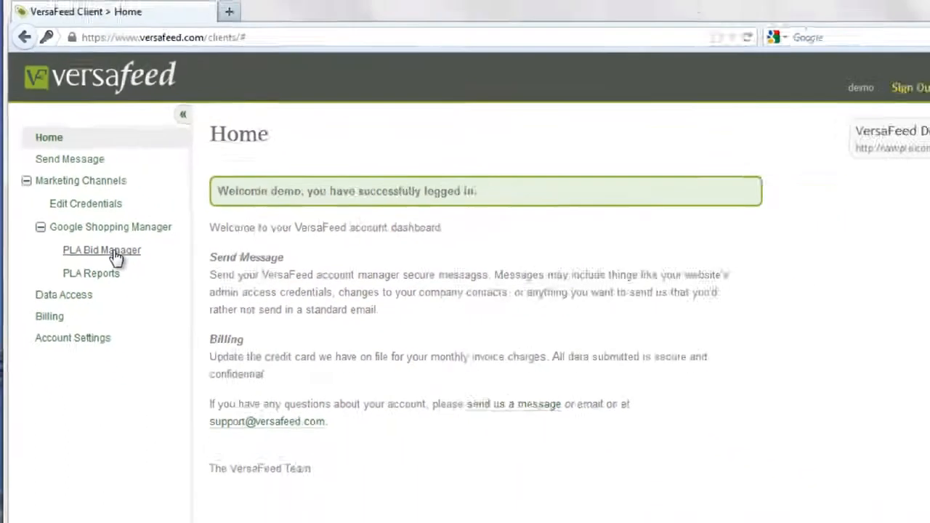
- Open PLA Bid Manager and check which rule set is marked Active
{"action": "left_click", "coordinate": [102, 245]}
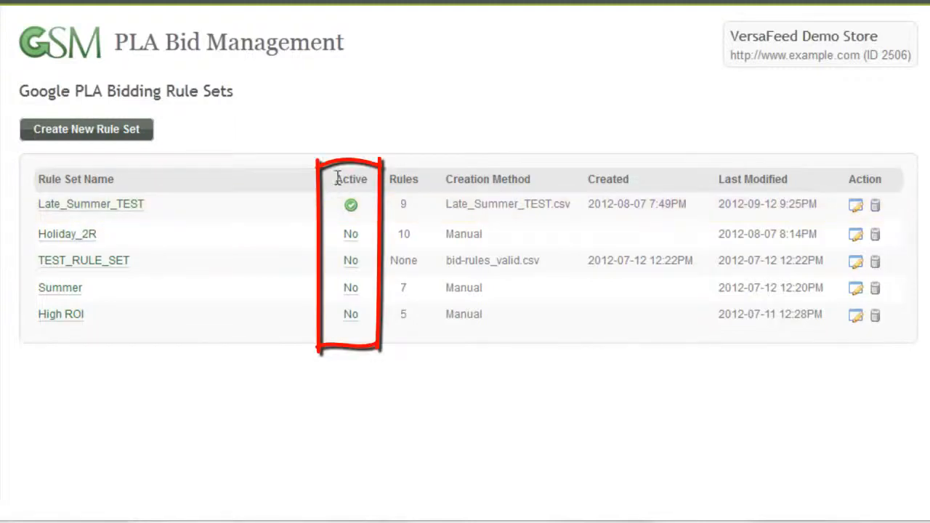
{"action": "left_click_drag", "start_coordinate": [336, 180], "coordinate": [369, 182]}
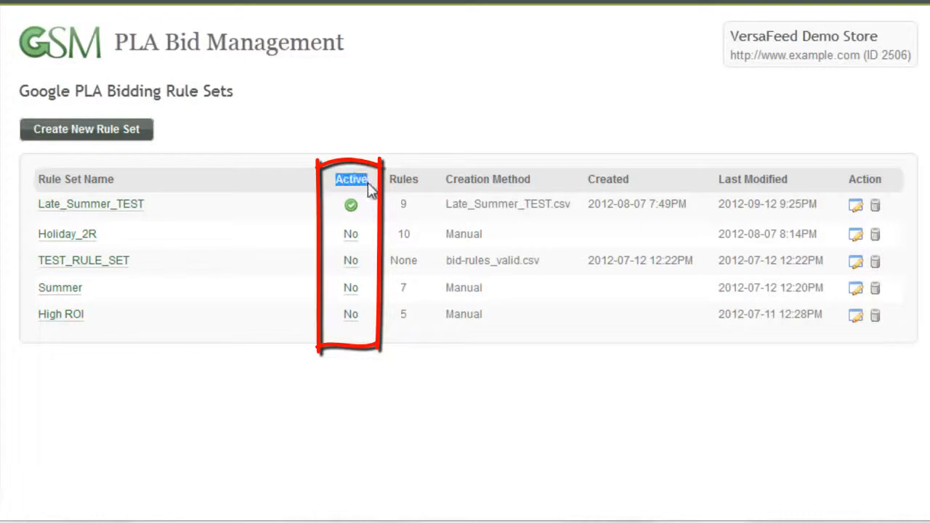
- Open the Late_Summer_TEST rule set and review its eight rules and $0.15 default bid
{"action": "left_click", "coordinate": [110, 212]}
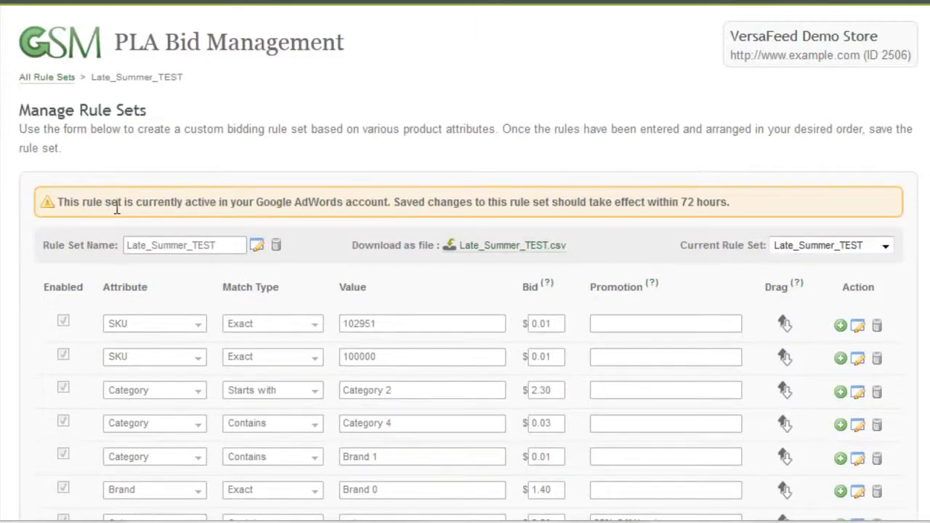
{"action": "scroll", "coordinate": [465, 291], "scroll_direction": "down", "scroll_amount": 2}
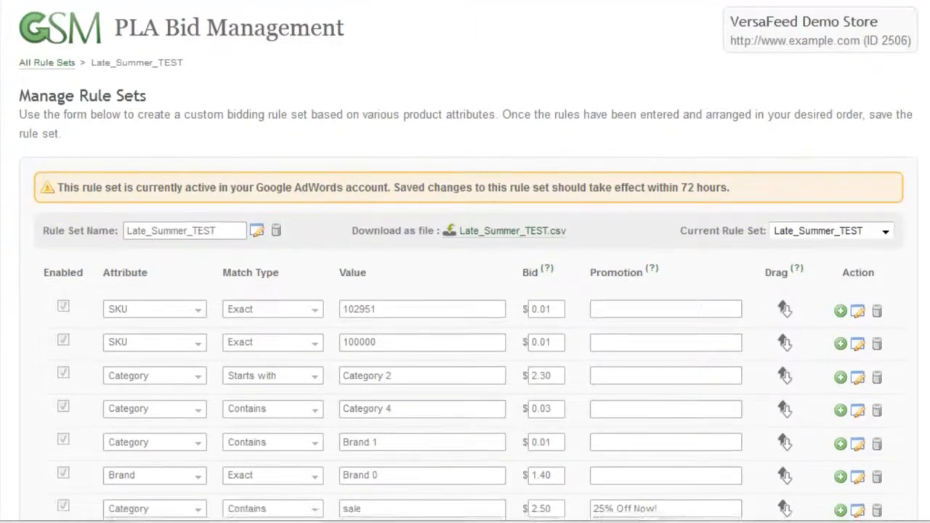
{"action": "scroll", "coordinate": [466, 291], "scroll_direction": "down", "scroll_amount": 2}
{"action": "scroll", "coordinate": [465, 291], "scroll_direction": "up", "scroll_amount": 3}
{"action": "left_click_drag", "start_coordinate": [735, 26], "coordinate": [888, 40]}
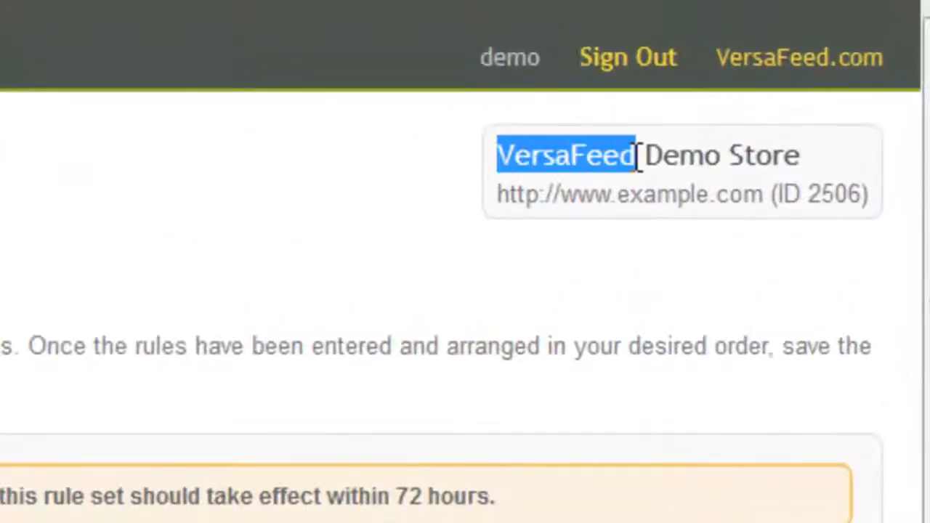
{"action": "left_click_drag", "start_coordinate": [821, 185], "coordinate": [868, 192]}
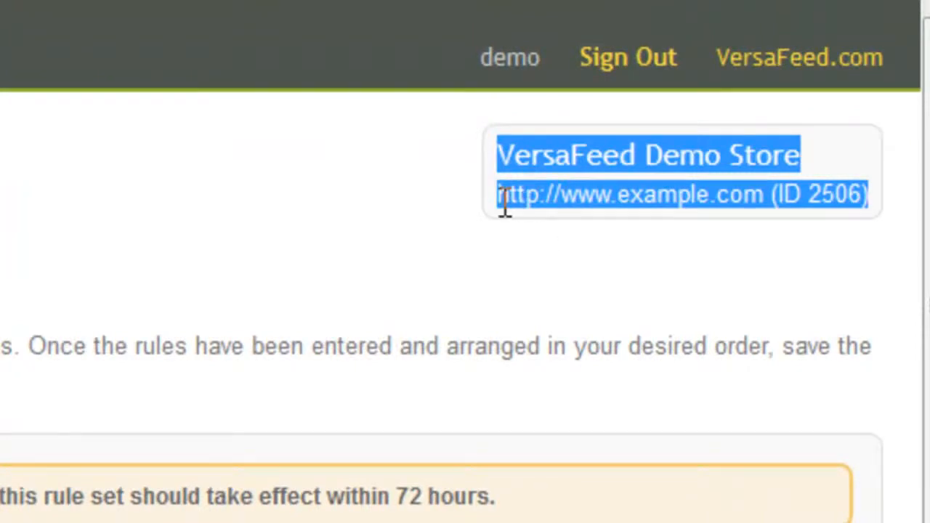
{"action": "left_click", "coordinate": [550, 234]}
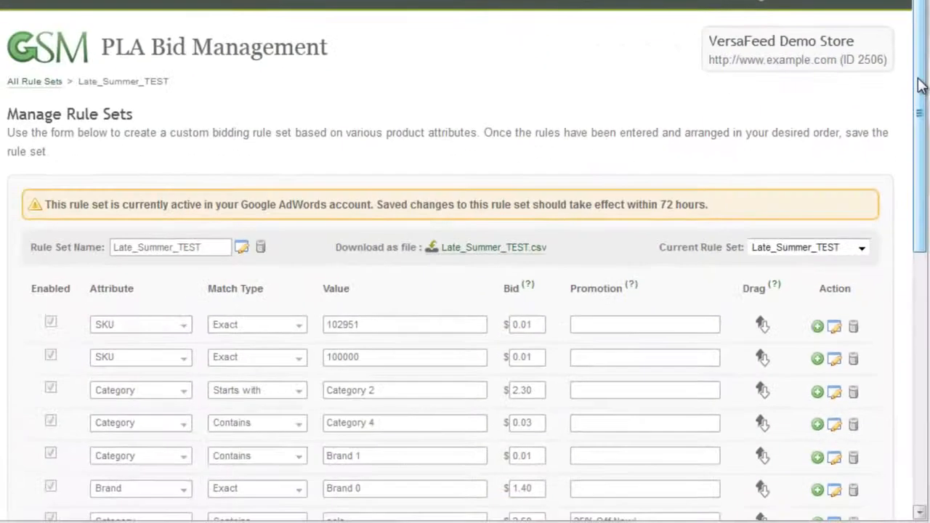
{"action": "left_click_drag", "start_coordinate": [920, 84], "coordinate": [926, 191]}
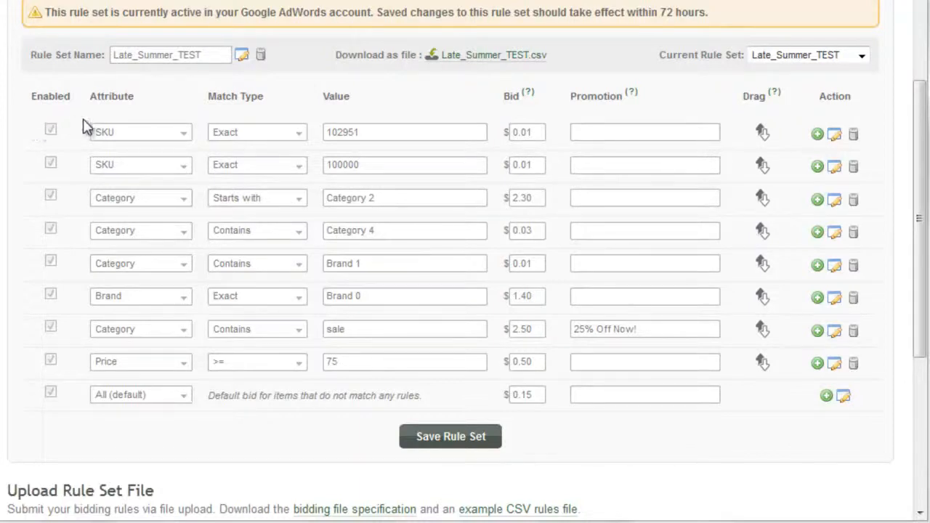
- Change the Exact SKU 102951 rule's bid from 0.01 to 0.10 and save it
{"action": "left_click", "coordinate": [833, 138]}
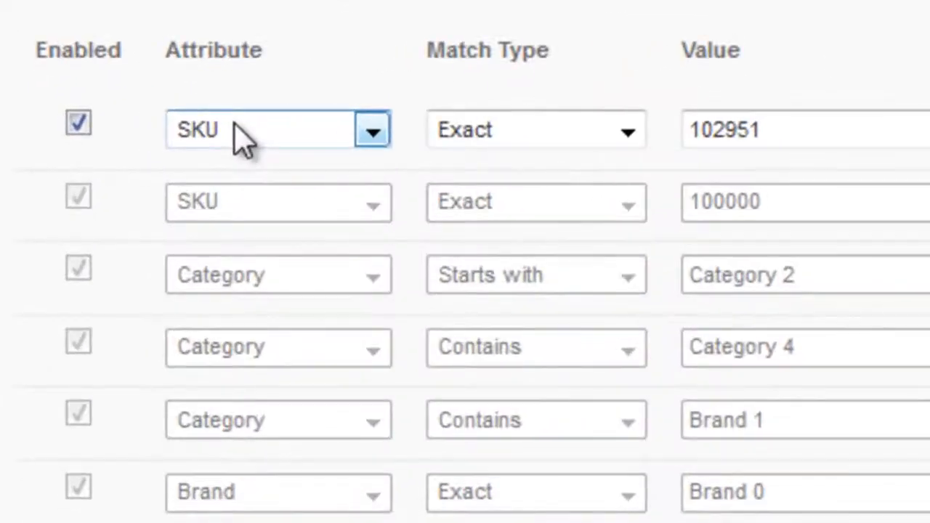
{"action": "left_click", "coordinate": [242, 138]}
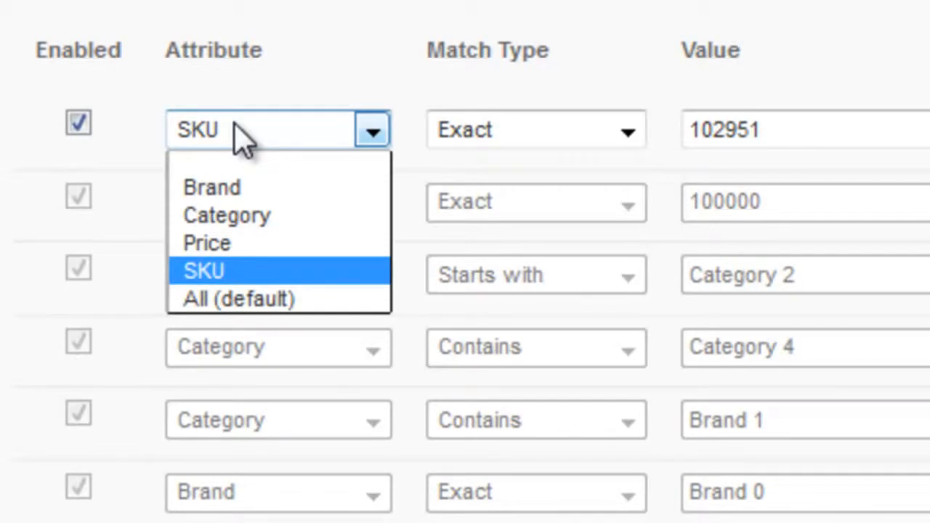
{"action": "left_click", "coordinate": [217, 278]}
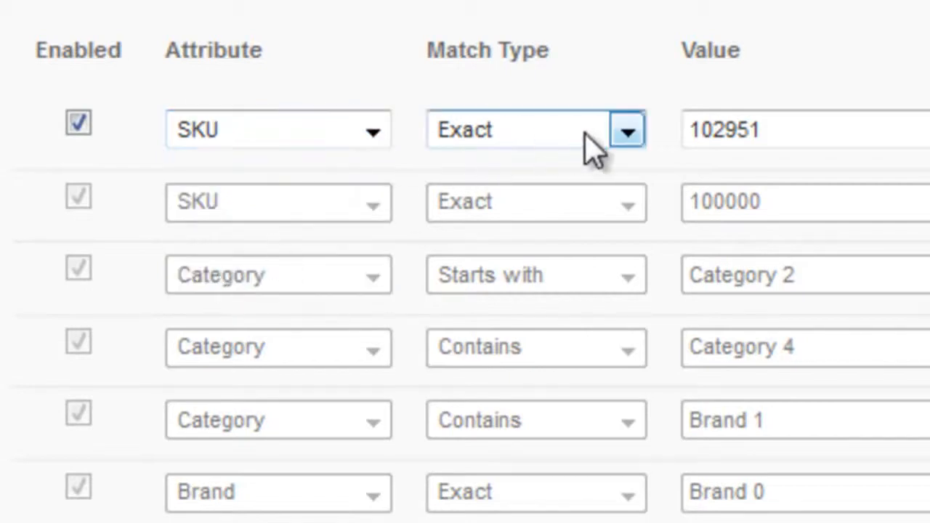
{"action": "left_click", "coordinate": [628, 133]}
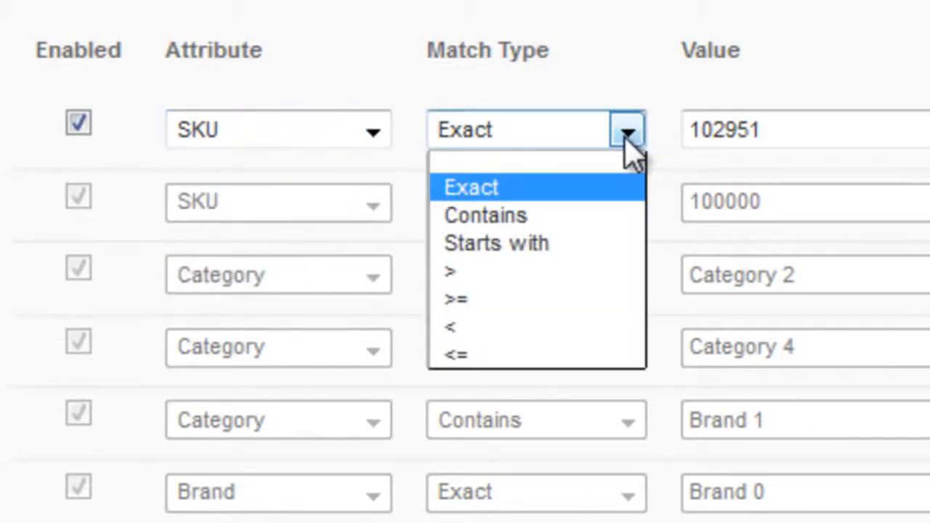
{"action": "left_click", "coordinate": [627, 138]}
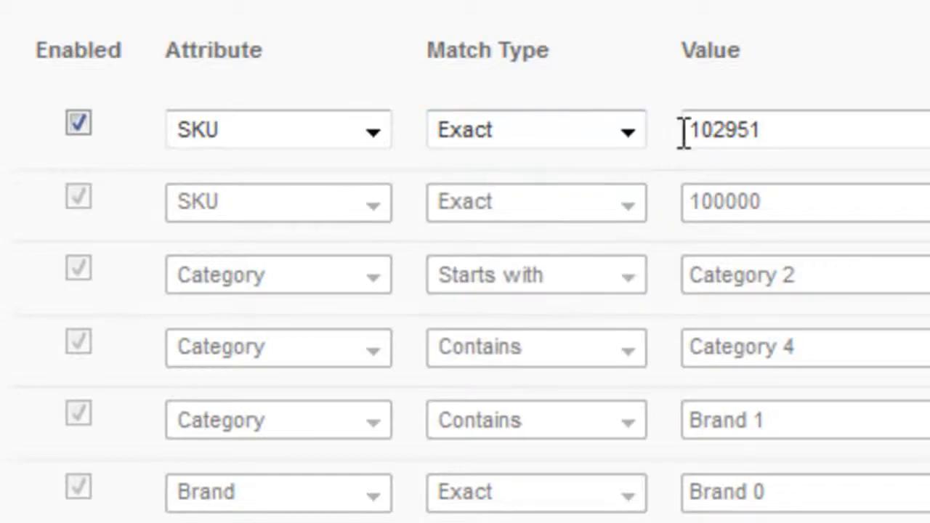
{"action": "left_click_drag", "start_coordinate": [758, 131], "coordinate": [670, 131]}
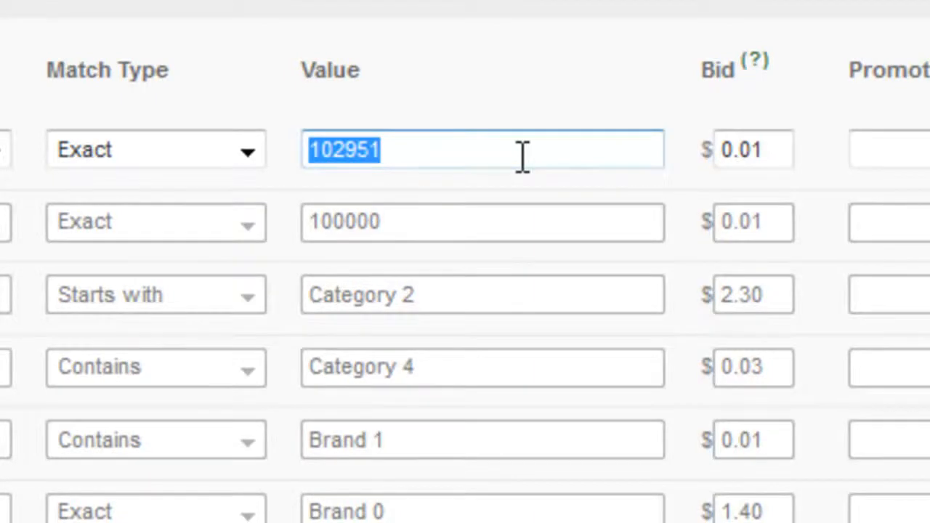
{"action": "left_click_drag", "start_coordinate": [524, 161], "coordinate": [432, 158]}
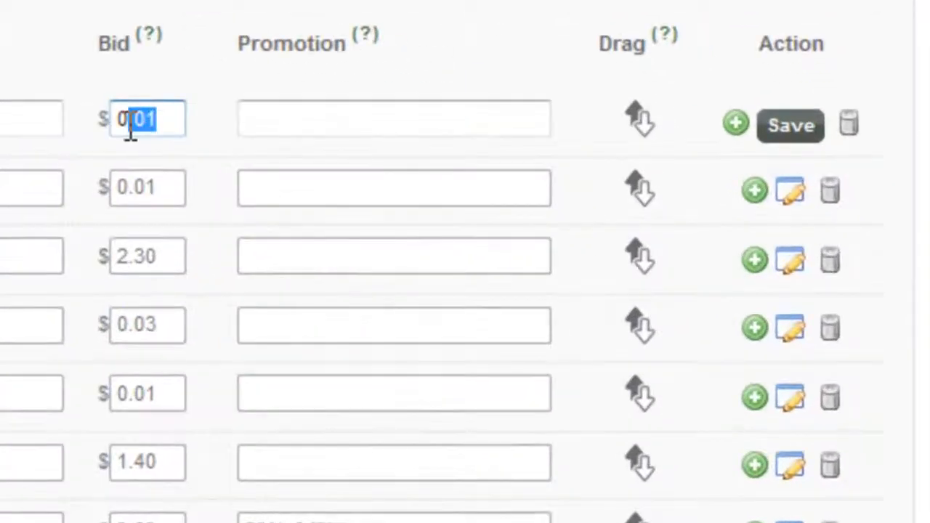
{"action": "left_click_drag", "start_coordinate": [131, 126], "coordinate": [136, 126]}
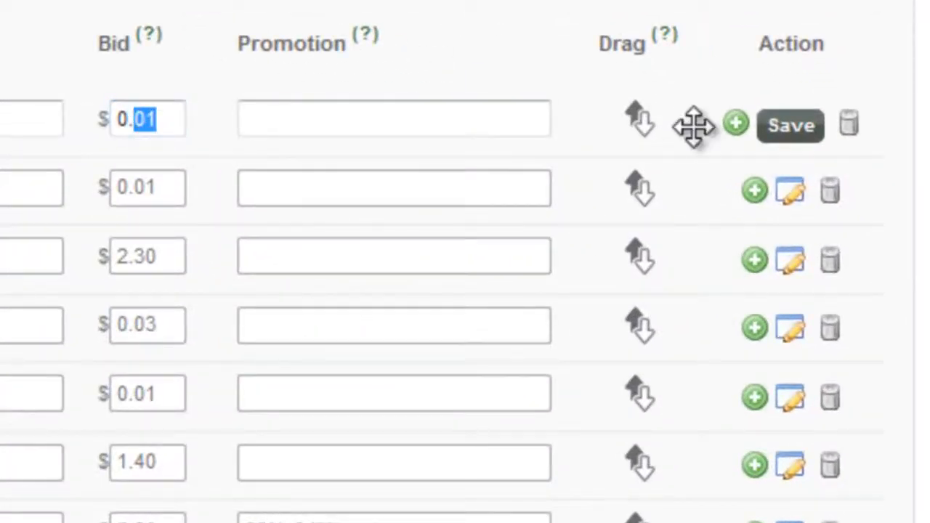
{"action": "type", "text": "10"}
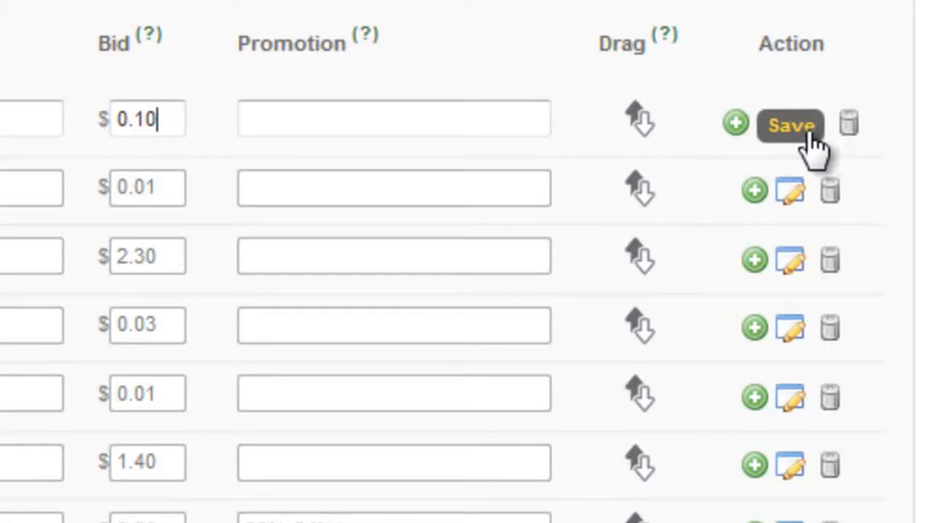
{"action": "left_click", "coordinate": [813, 142]}
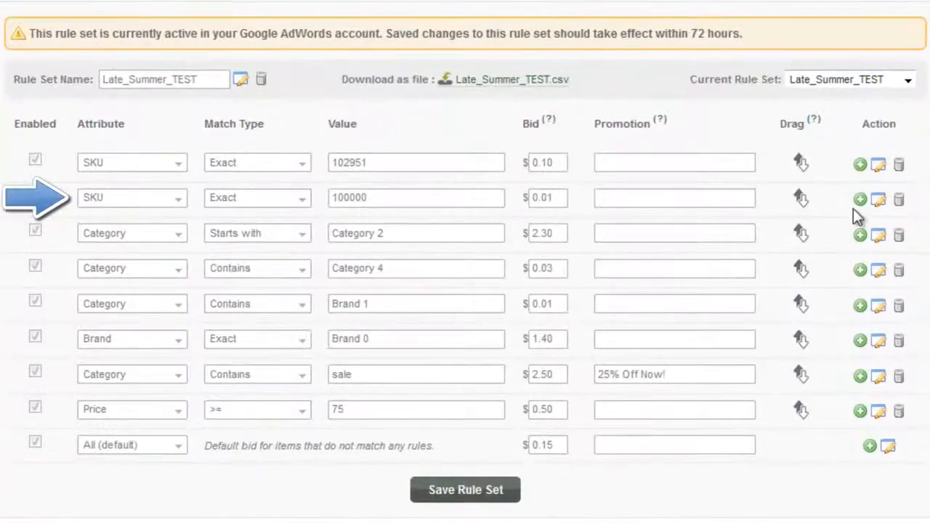
- Re-save the SKU 100000 rule, then the 'Starts with Category 2' rule at 2.30
{"action": "left_click", "coordinate": [878, 200]}
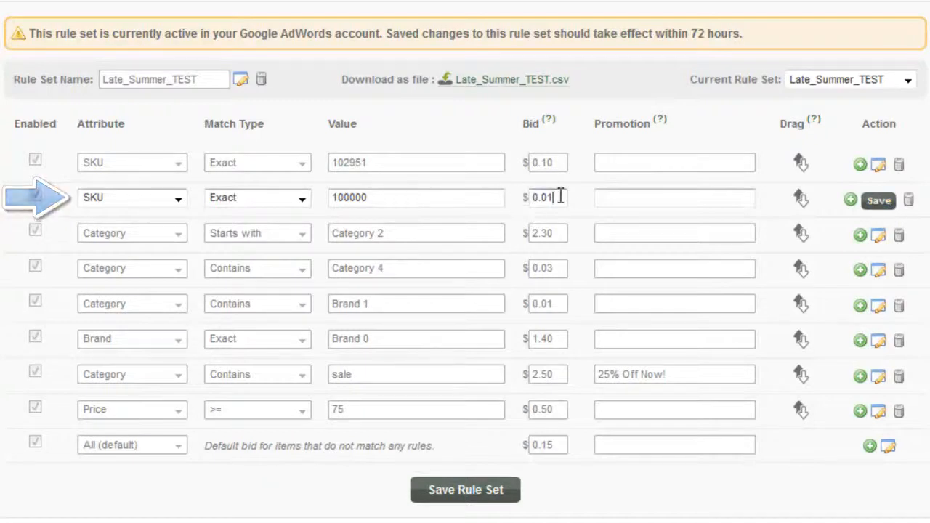
{"action": "left_click", "coordinate": [878, 204]}
{"action": "left_click", "coordinate": [879, 241]}
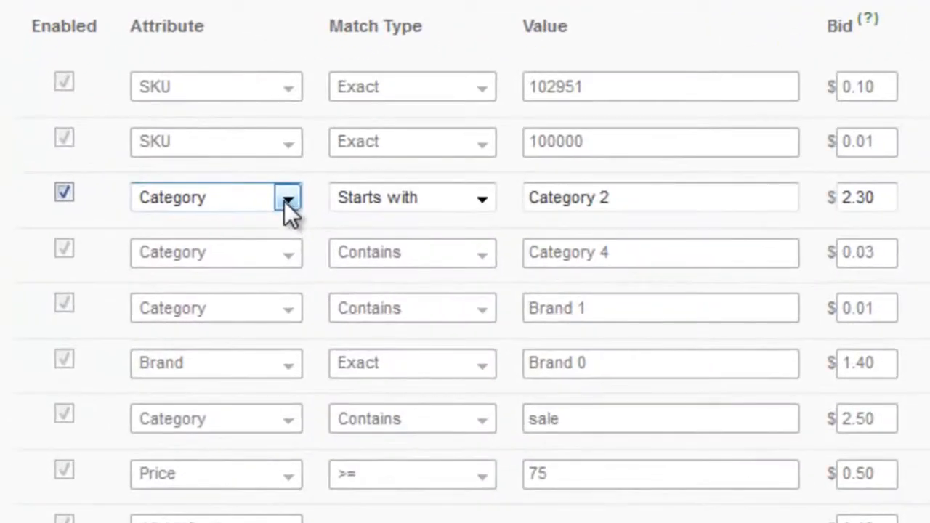
{"action": "left_click", "coordinate": [285, 202]}
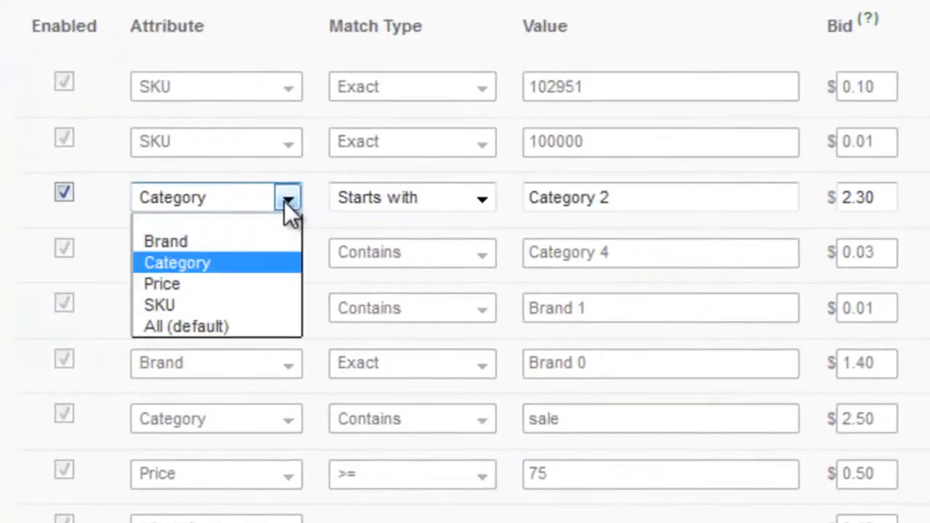
{"action": "left_click", "coordinate": [258, 262]}
{"action": "left_click", "coordinate": [481, 207]}
{"action": "left_click", "coordinate": [481, 207]}
{"action": "left_click_drag", "start_coordinate": [627, 199], "coordinate": [531, 201]}
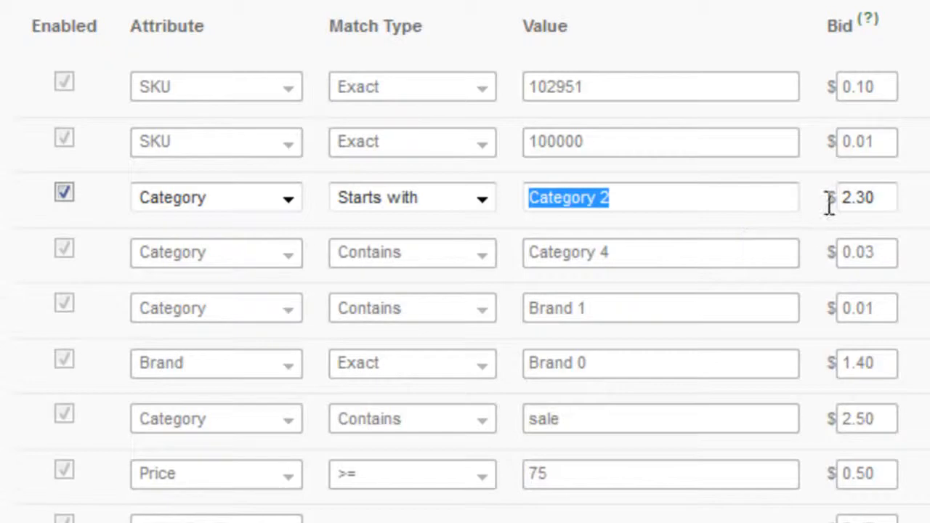
{"action": "left_click_drag", "start_coordinate": [891, 202], "coordinate": [824, 201]}
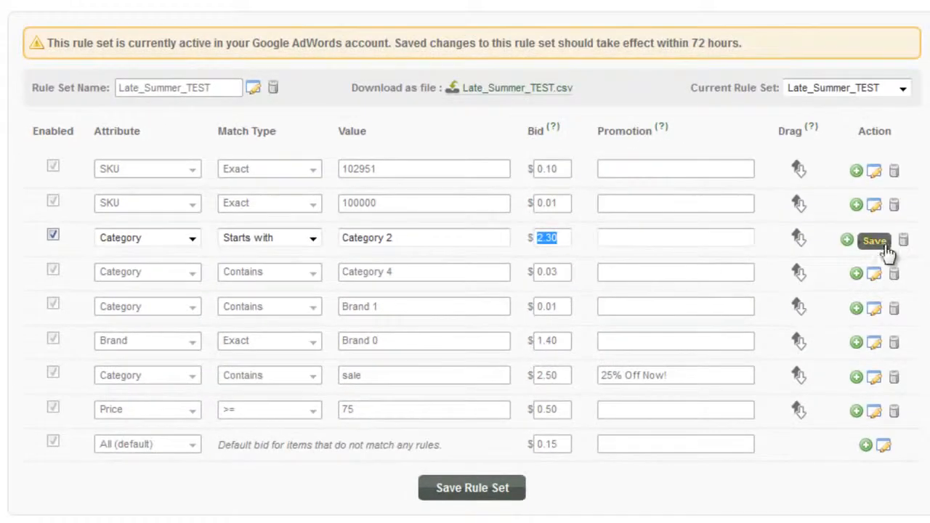
{"action": "left_click", "coordinate": [879, 242]}
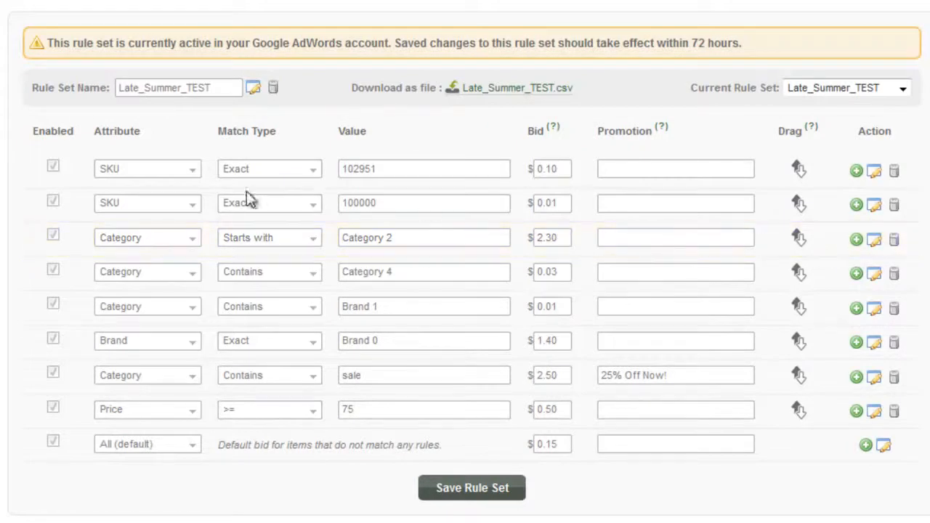
- Re-save the Exact Brand 0 rule at 1.40, then open the Price rule for editing
{"action": "left_click", "coordinate": [876, 345]}
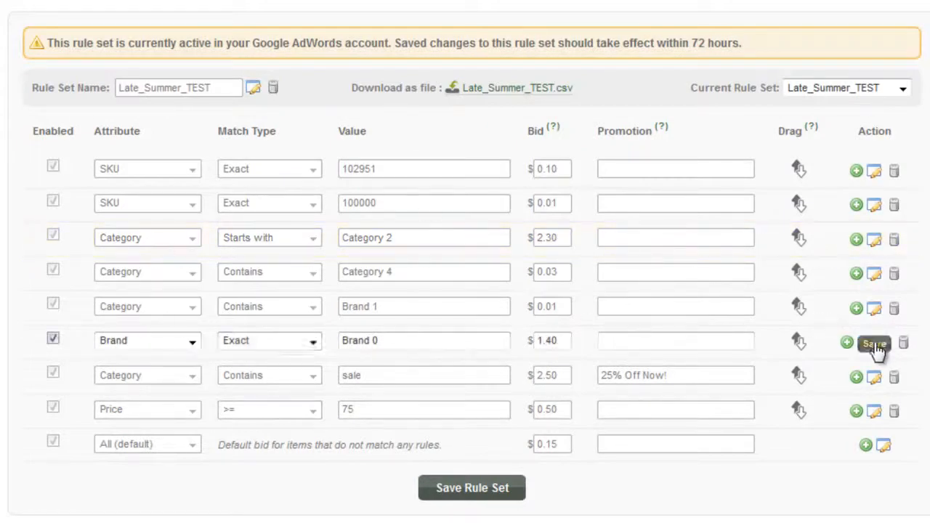
{"action": "left_click", "coordinate": [191, 343]}
{"action": "left_click", "coordinate": [190, 348]}
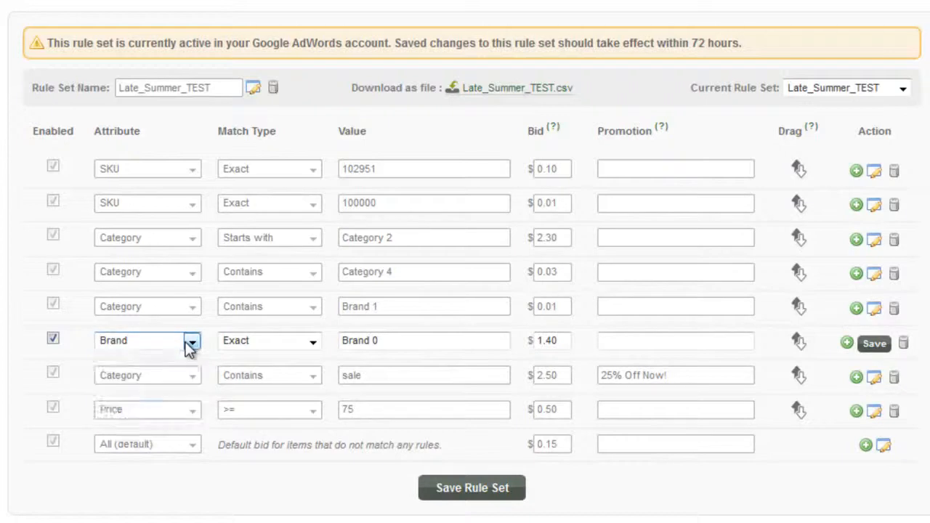
{"action": "left_click", "coordinate": [373, 342]}
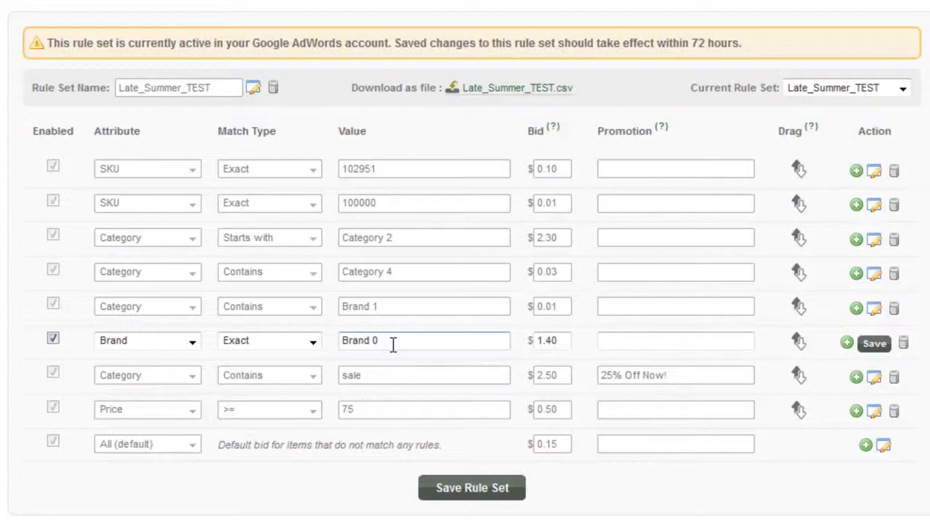
{"action": "left_click_drag", "start_coordinate": [392, 345], "coordinate": [332, 341]}
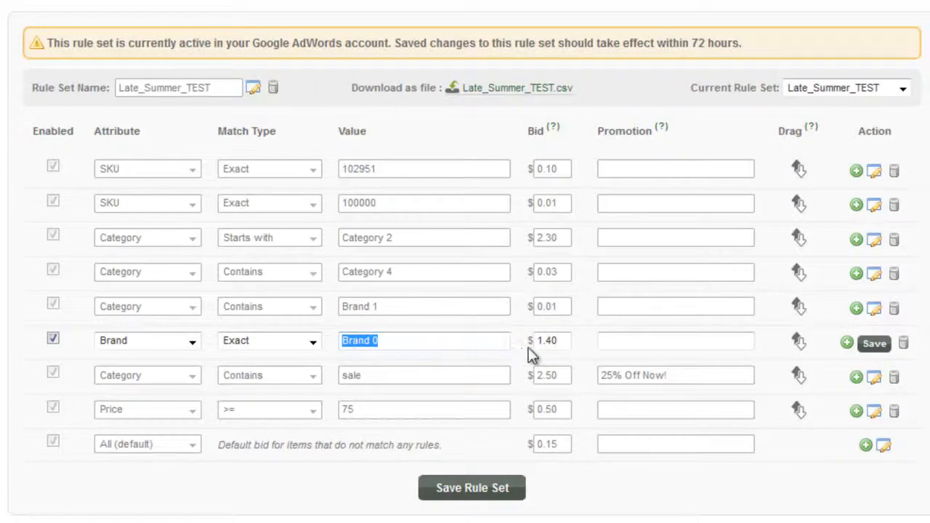
{"action": "left_click_drag", "start_coordinate": [557, 343], "coordinate": [529, 342]}
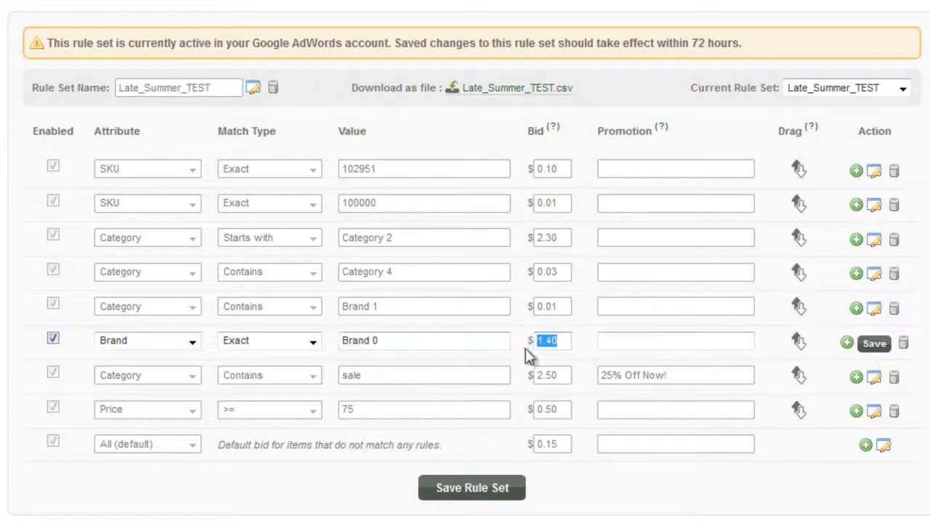
{"action": "left_click", "coordinate": [878, 345]}
{"action": "left_click", "coordinate": [875, 411]}
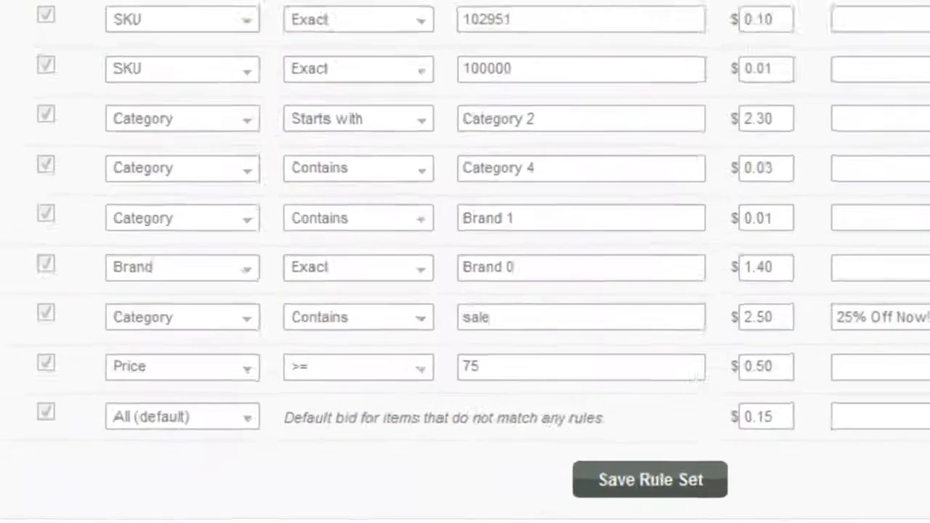
- Check the Price '>= 75' rule's attribute and comparison, then save it at 0.50
{"action": "left_click", "coordinate": [253, 349]}
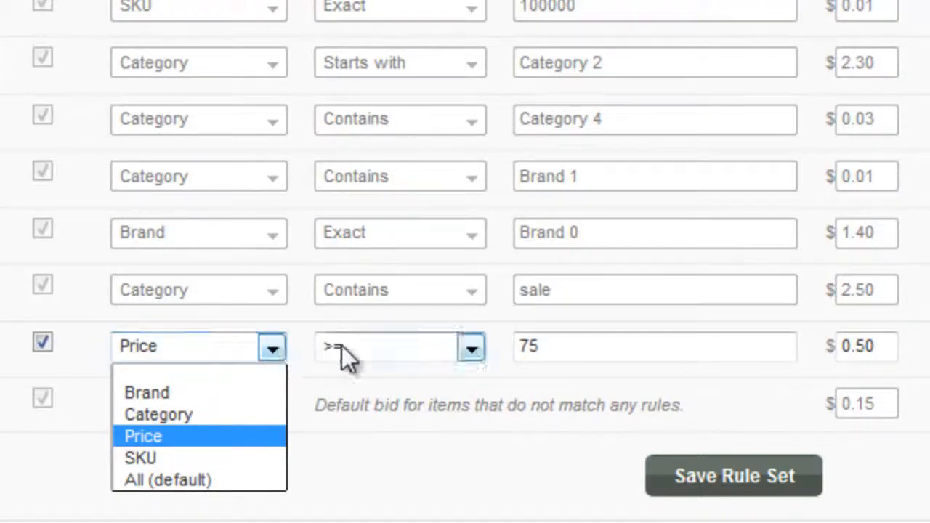
{"action": "left_click", "coordinate": [408, 359]}
{"action": "left_click", "coordinate": [408, 354]}
{"action": "left_click", "coordinate": [408, 355]}
{"action": "left_click", "coordinate": [551, 344]}
{"action": "left_click_drag", "start_coordinate": [551, 345], "coordinate": [509, 344]}
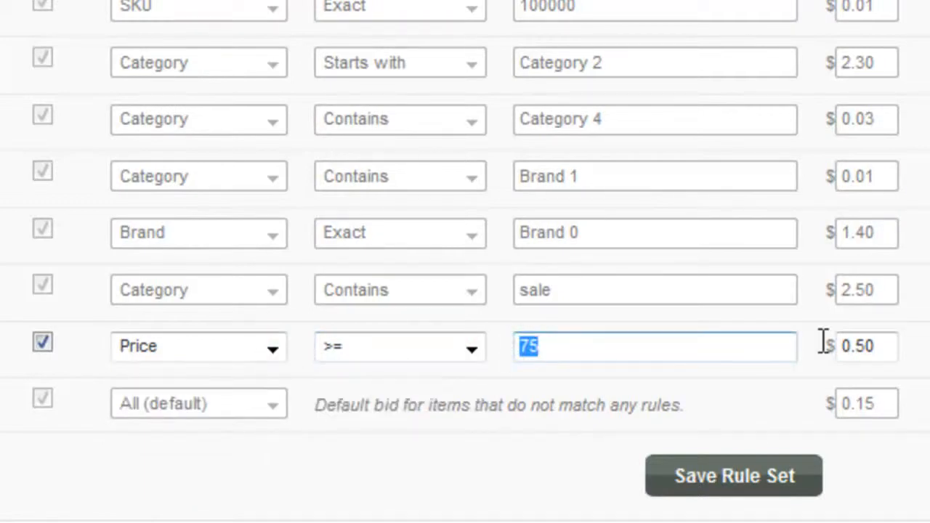
{"action": "left_click_drag", "start_coordinate": [887, 346], "coordinate": [807, 346]}
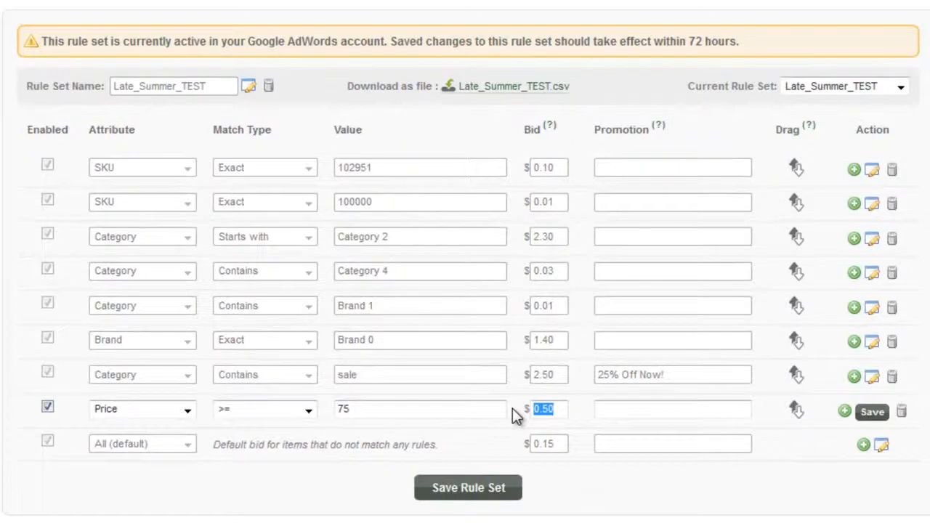
{"action": "left_click", "coordinate": [871, 412]}
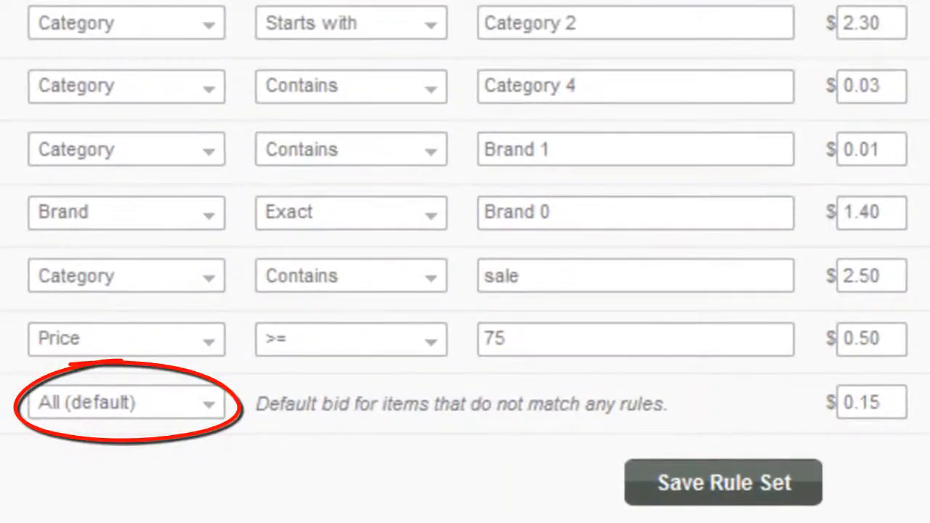
- Save the All (default) row at 0.15, then reopen and save it again unchanged
{"action": "left_click", "coordinate": [872, 402]}
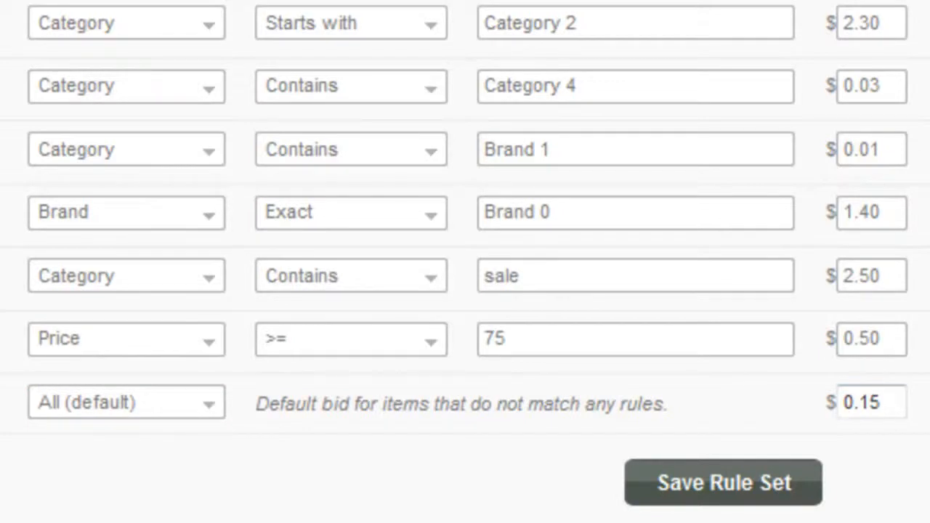
{"action": "left_click_drag", "start_coordinate": [885, 412], "coordinate": [816, 409]}
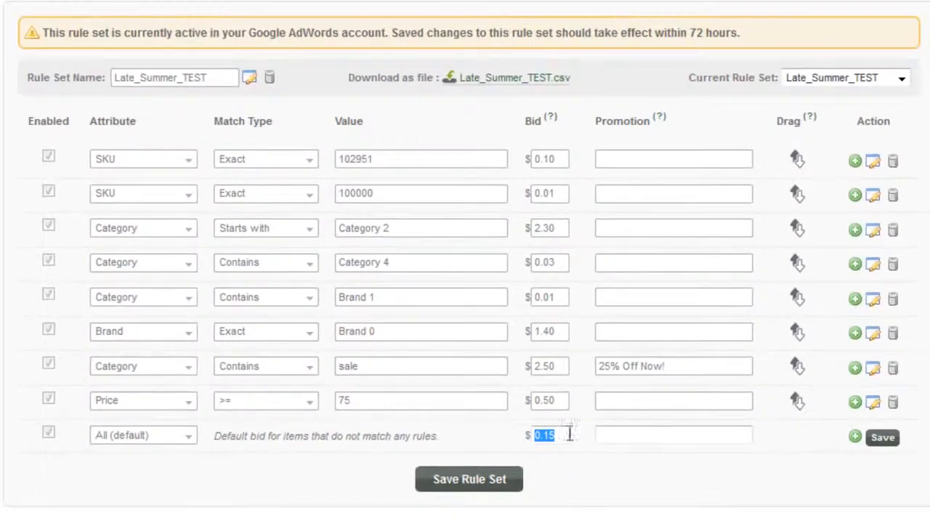
{"action": "left_click", "coordinate": [884, 437]}
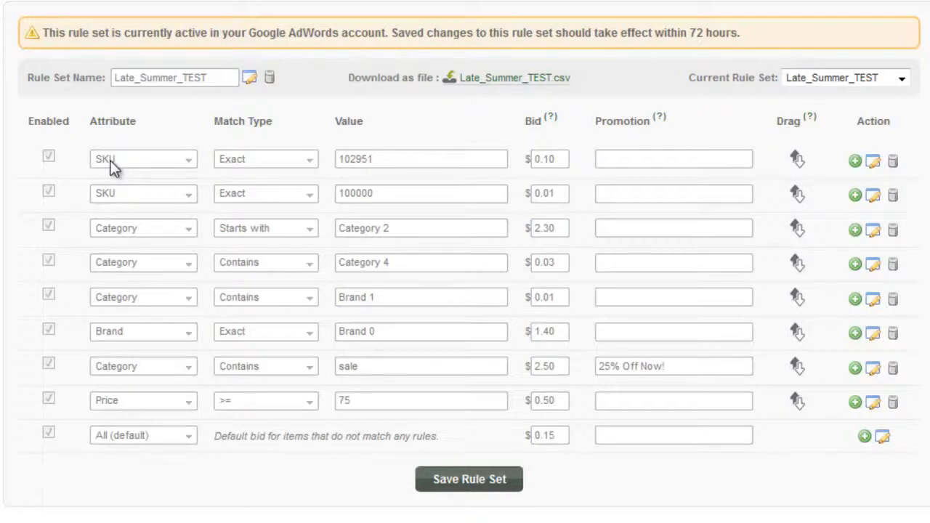
{"action": "left_click", "coordinate": [884, 438]}
{"action": "left_click_drag", "start_coordinate": [561, 436], "coordinate": [526, 436]}
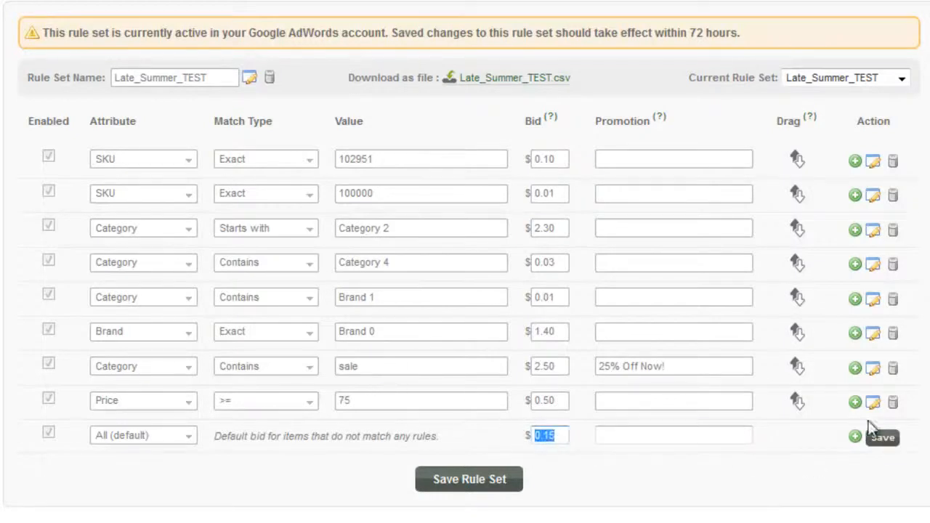
{"action": "left_click", "coordinate": [882, 437]}
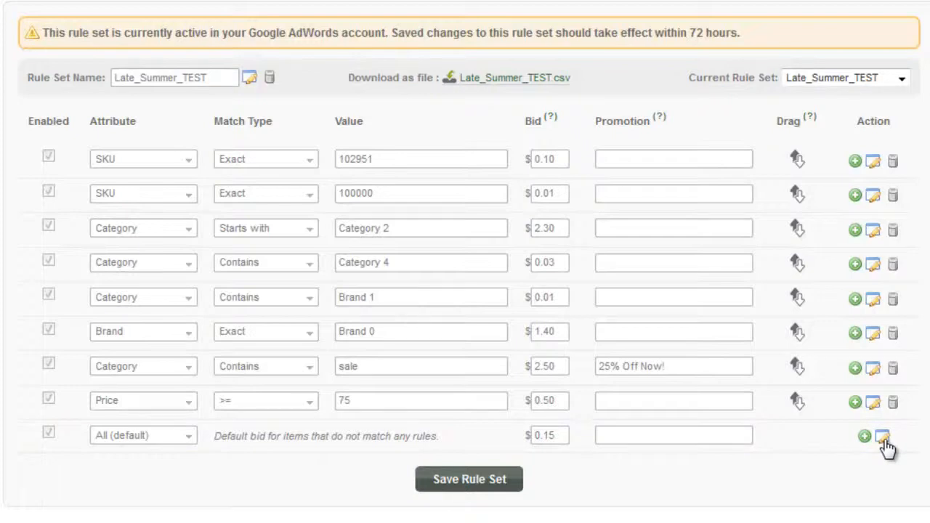
{"action": "double_click", "coordinate": [869, 124]}
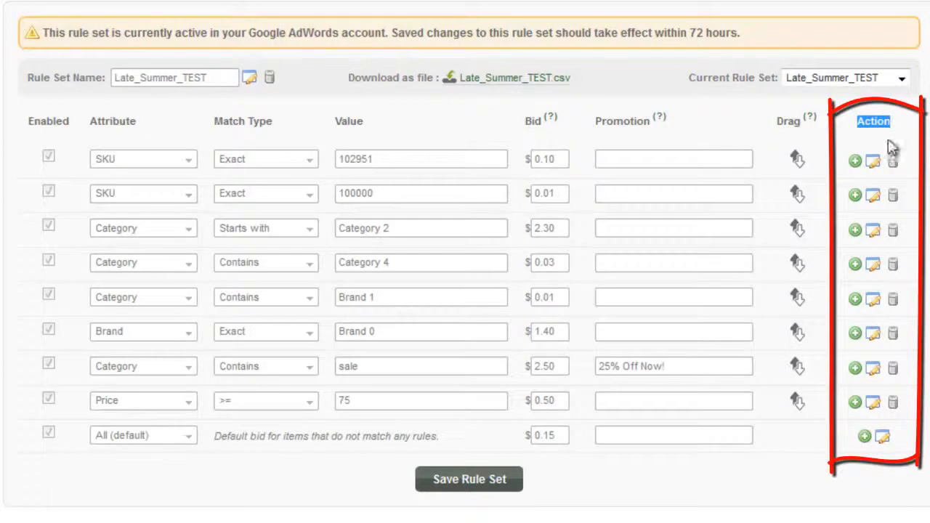
{"action": "left_click", "coordinate": [855, 162]}
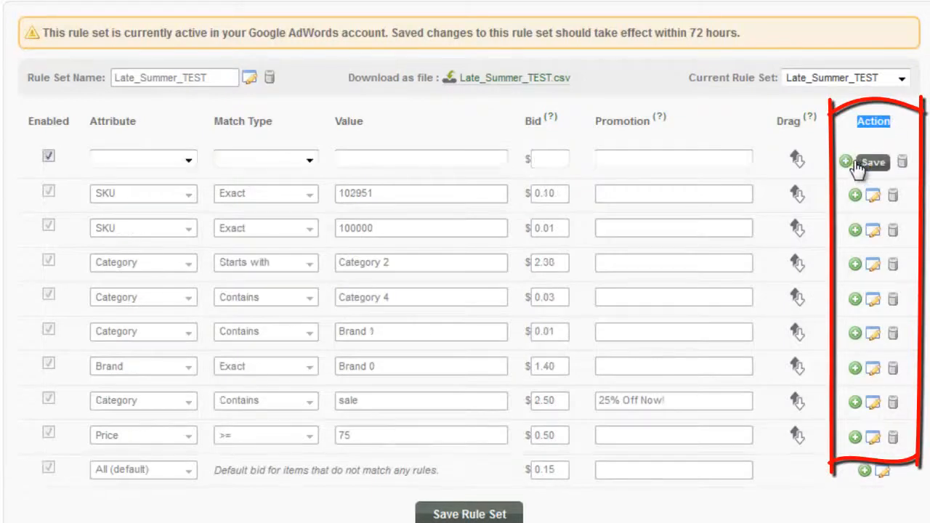
{"action": "left_click", "coordinate": [856, 406]}
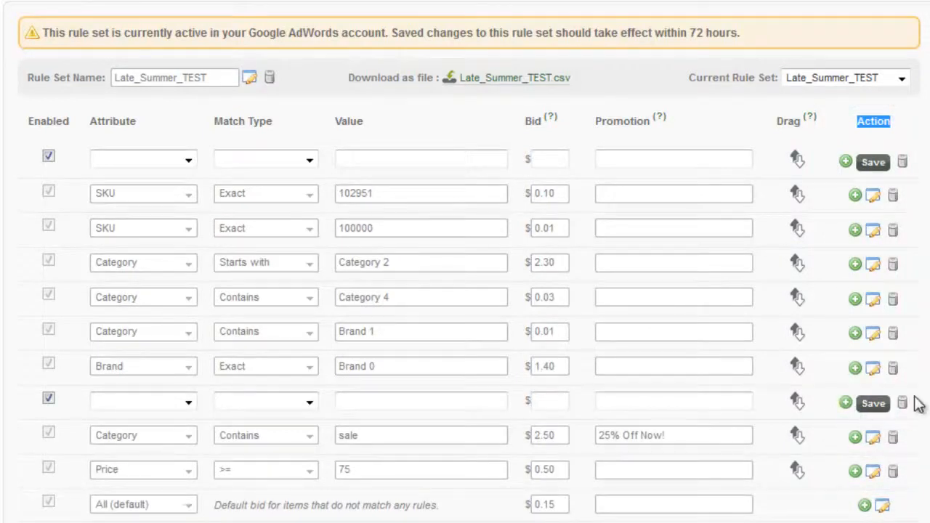
{"action": "left_click", "coordinate": [903, 166]}
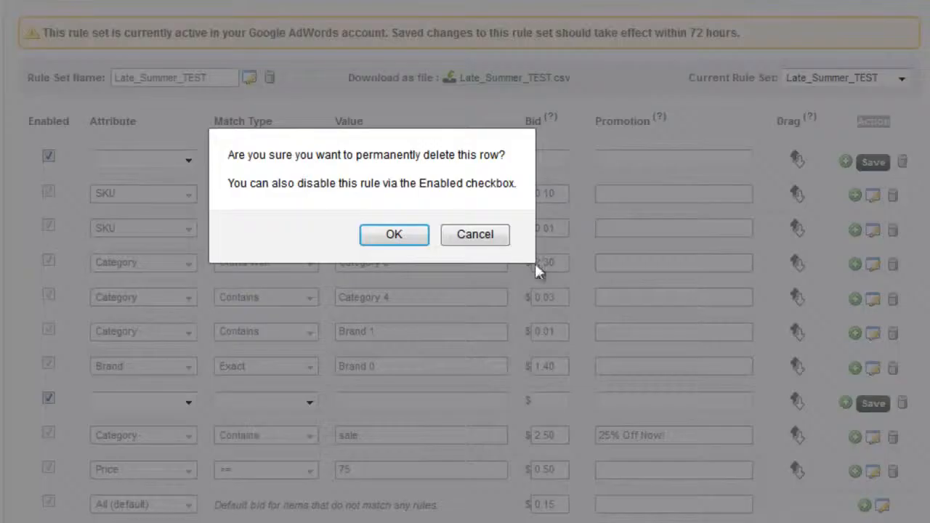
{"action": "left_click", "coordinate": [415, 240]}
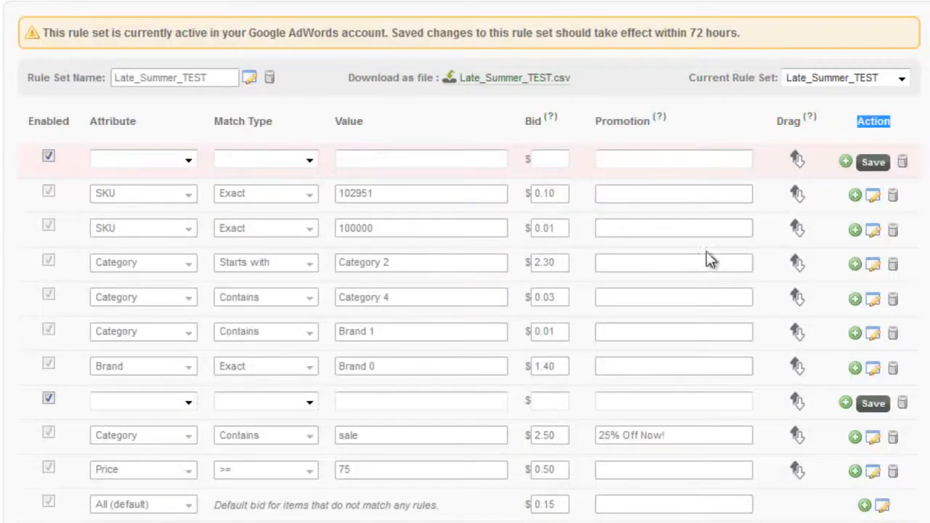
{"action": "left_click", "coordinate": [902, 368]}
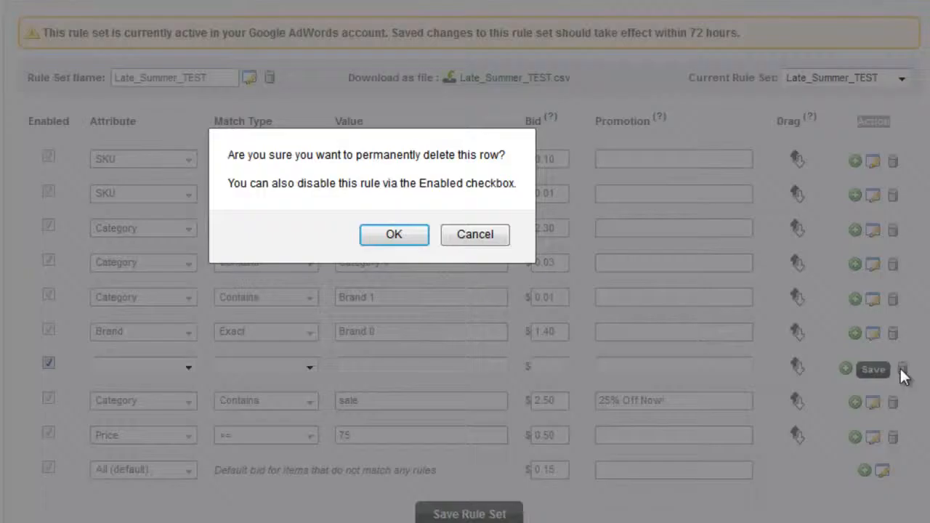
{"action": "left_click", "coordinate": [383, 238]}
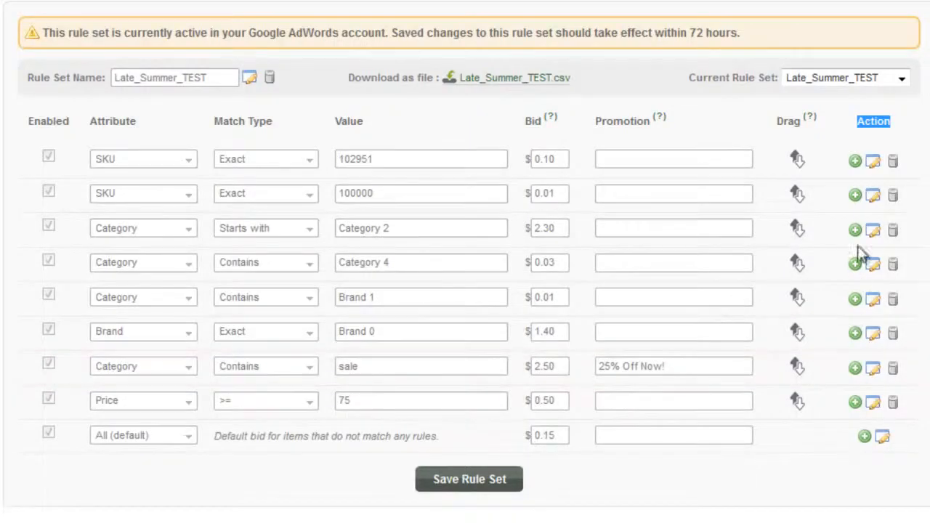
- Edit the SKU 102951 rule and change its bid from 0.10 to 1.25
{"action": "left_click", "coordinate": [875, 164]}
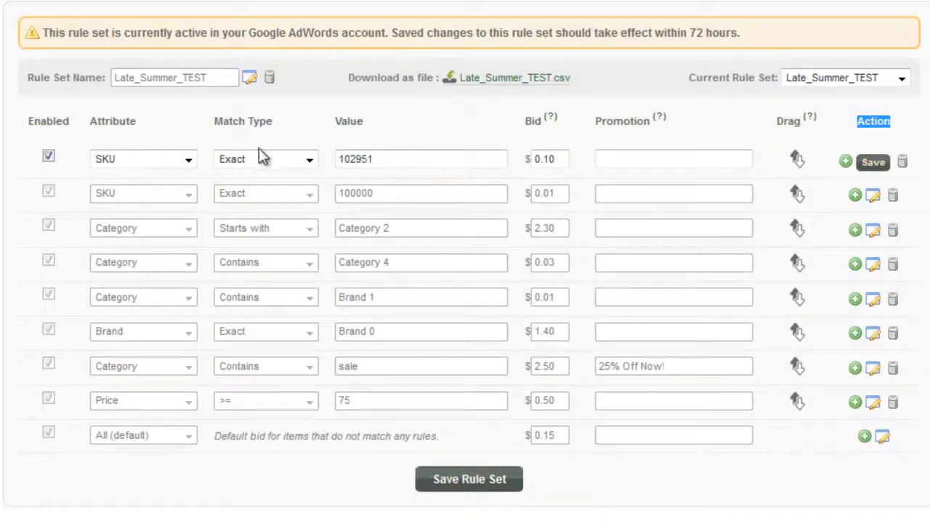
{"action": "left_click_drag", "start_coordinate": [400, 163], "coordinate": [327, 155]}
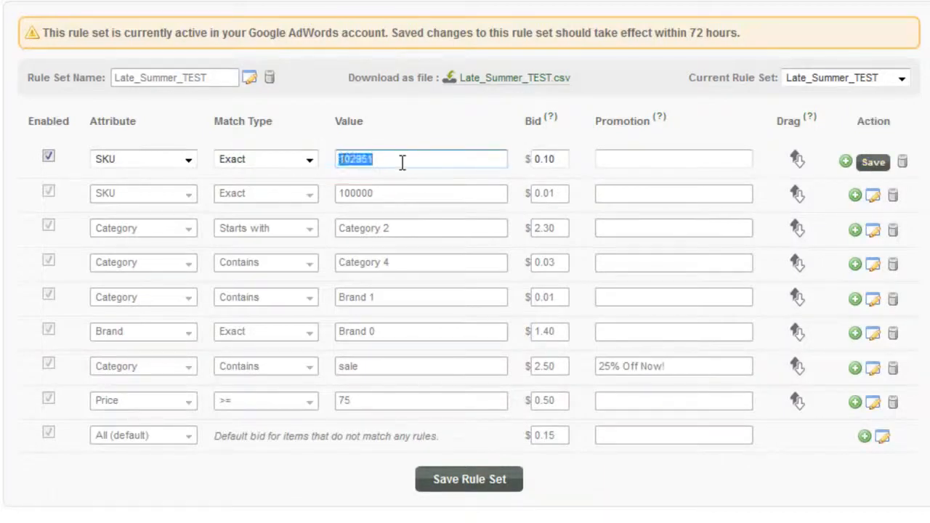
{"action": "left_click", "coordinate": [439, 161]}
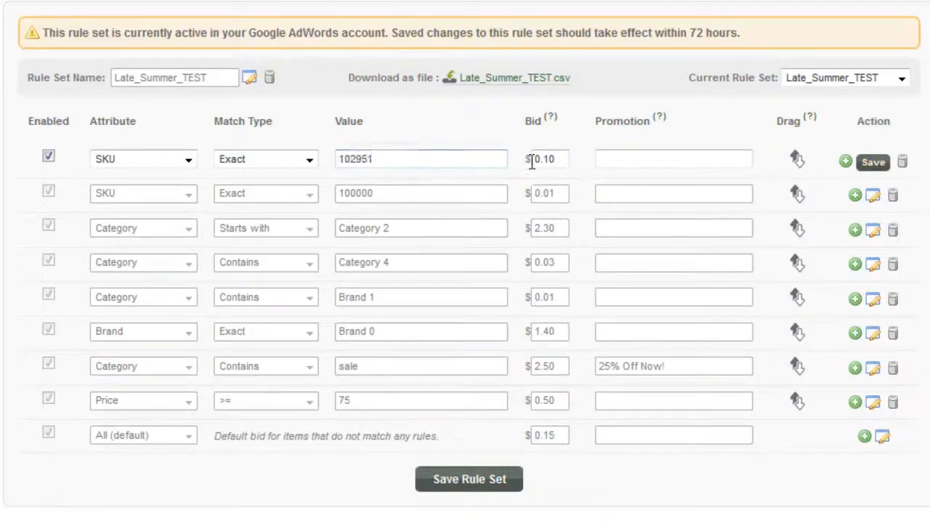
{"action": "left_click", "coordinate": [640, 161]}
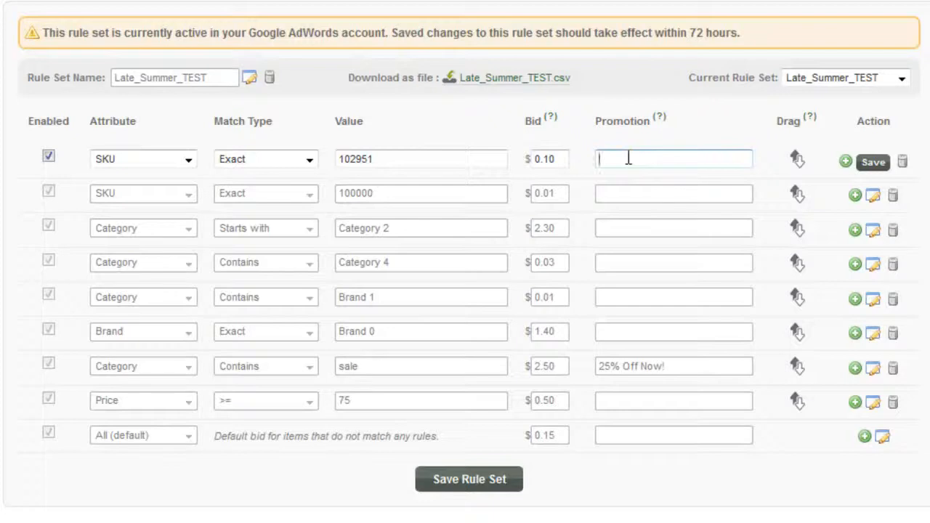
{"action": "double_click", "coordinate": [538, 159]}
{"action": "type", "text": "1"}
{"action": "key", "text": "shift+End"}
{"action": "type", "text": "25"}
- Enter promotion 'Free Shipping + 20% Off', clear it to leave it empty, and save the rule
{"action": "left_click", "coordinate": [671, 154]}
{"action": "type", "text": "Free Shipping + 20% Off"}
{"action": "left_click_drag", "start_coordinate": [745, 162], "coordinate": [565, 143]}
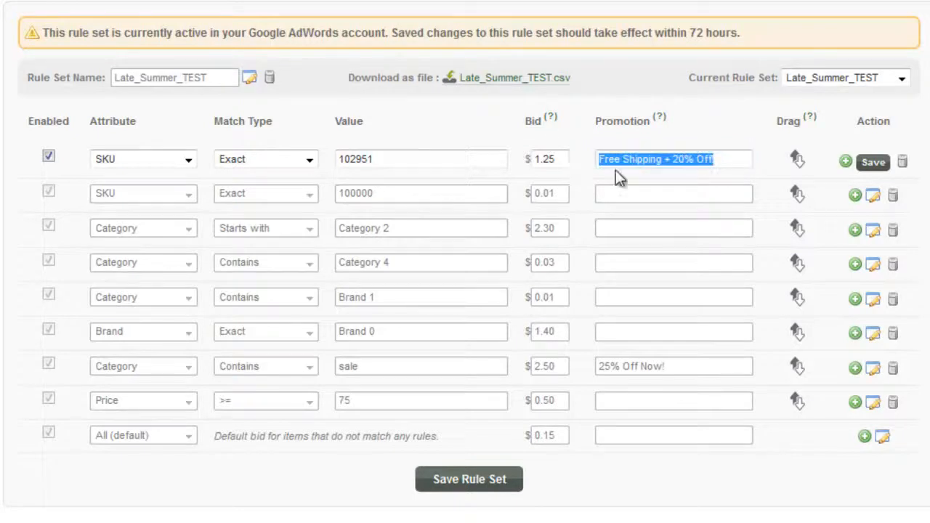
{"action": "key", "text": "BackSpace"}
{"action": "left_click", "coordinate": [877, 164]}
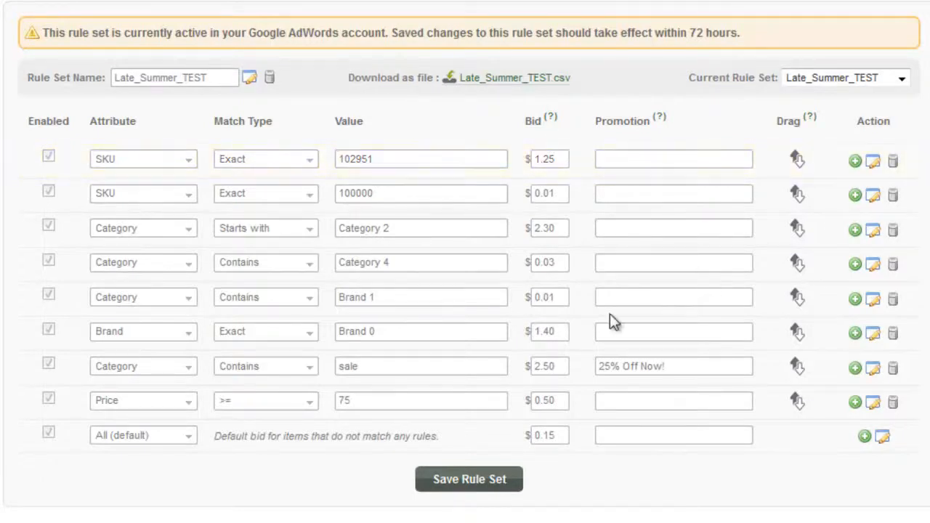
- Save the Late_Summer_TEST rule set, then reopen the All (default) $0.15 bid row for editing
{"action": "left_click", "coordinate": [460, 485]}
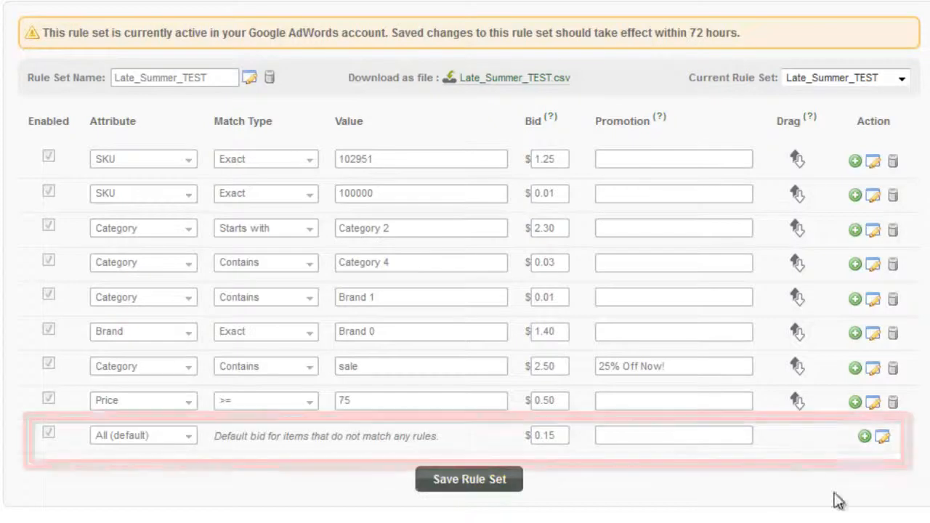
{"action": "left_click", "coordinate": [882, 439]}
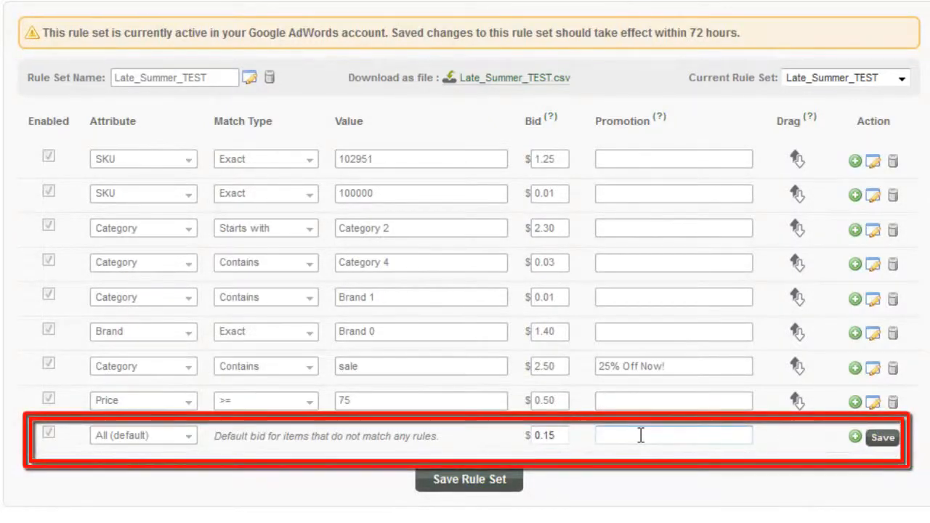